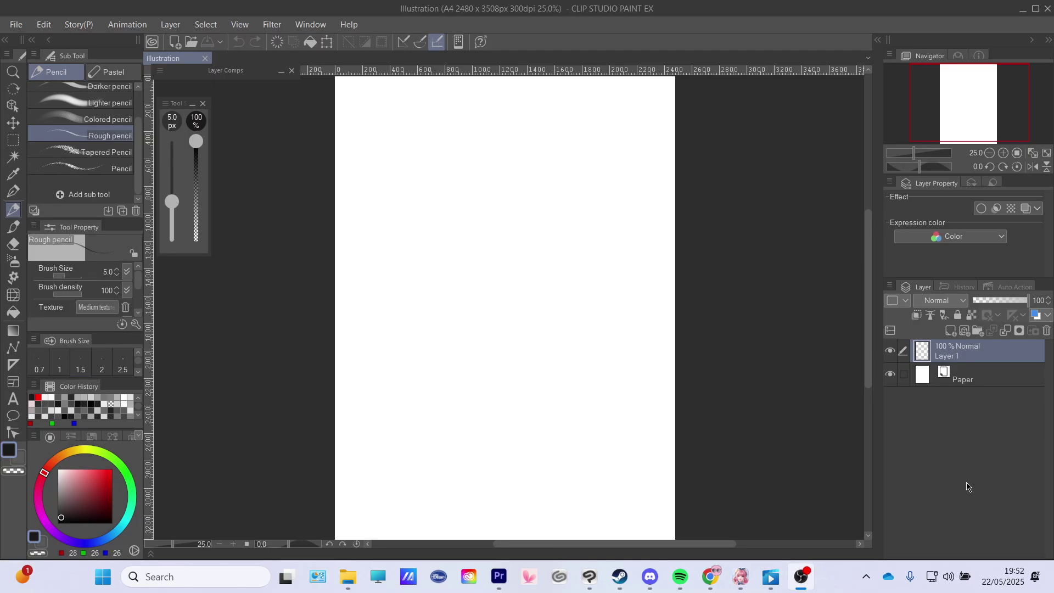
Show the Material panel's All materials > 3D > Pose folder.
left_click(974, 489)
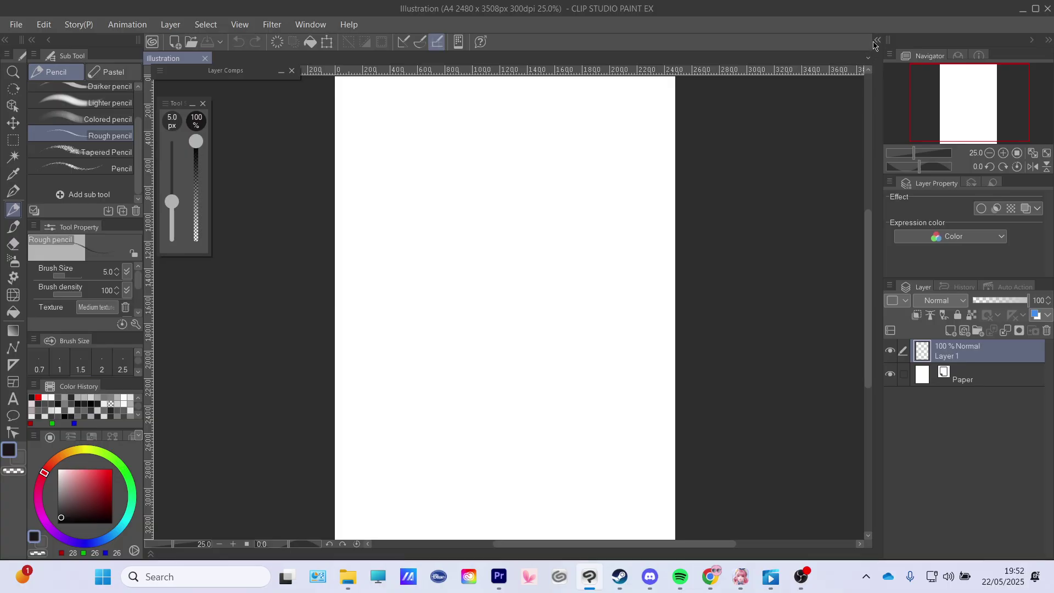
left_click(877, 43)
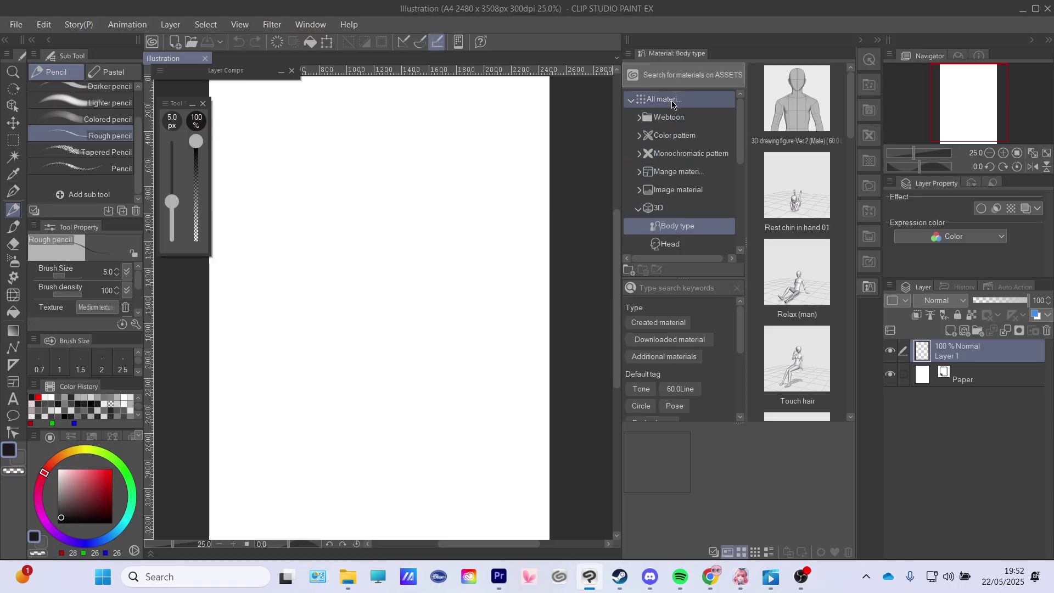
left_click(639, 210)
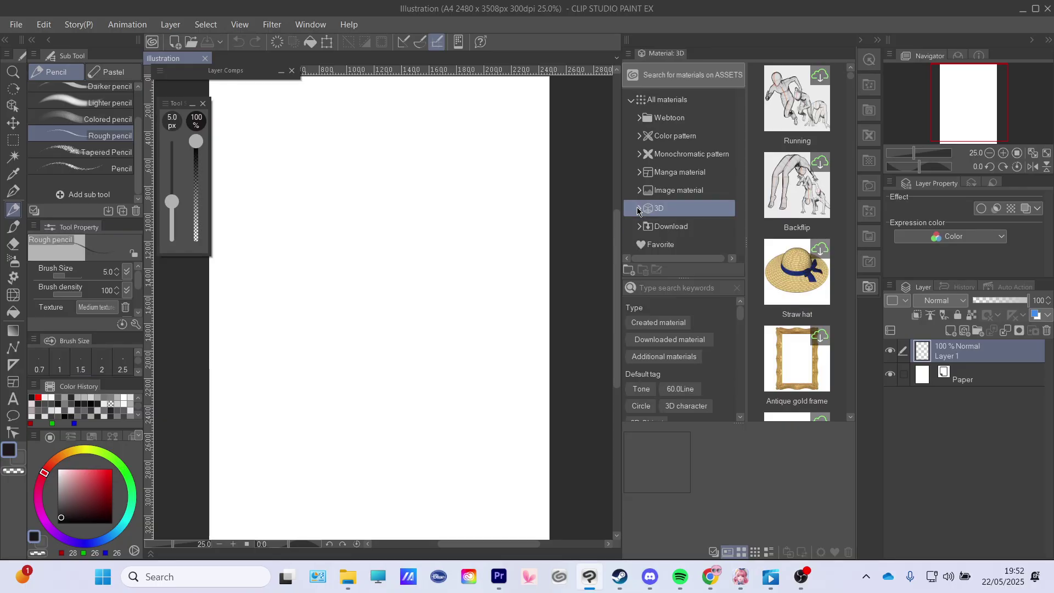
left_click(638, 209)
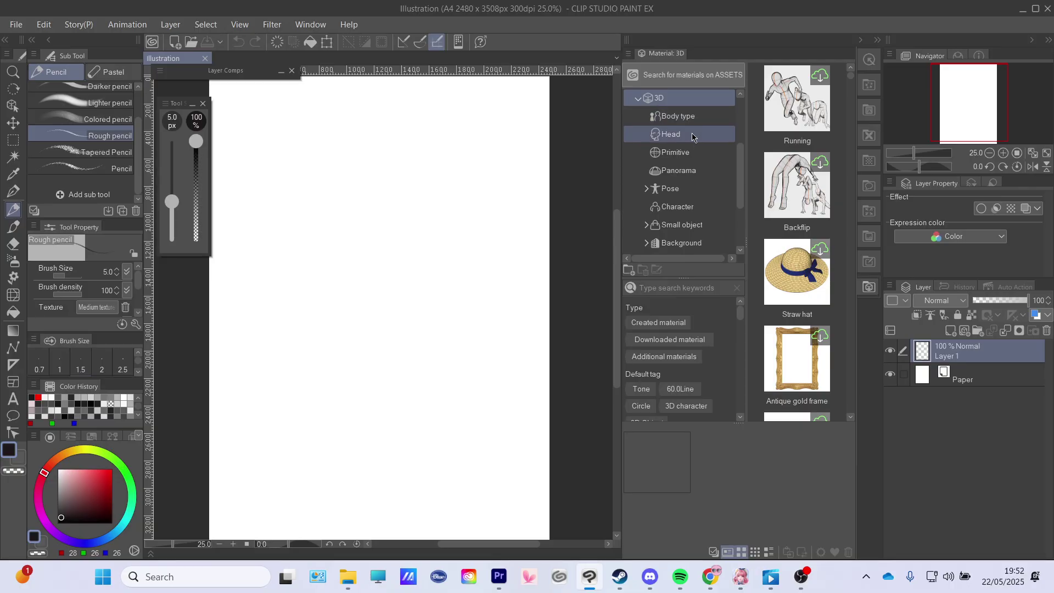
left_click(672, 196)
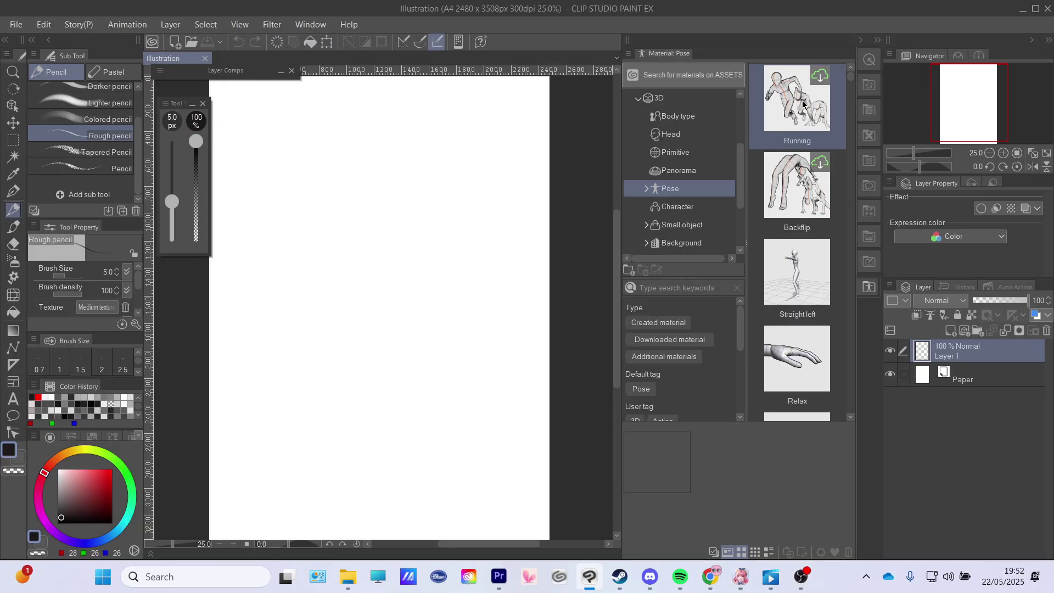
Place the Running pose on the canvas, accept its download, and select the Straight left pose.
mouse_move(802, 104)
left_mouse_down()
mouse_move(359, 290)
mouse_move(349, 267)
left_mouse_up()
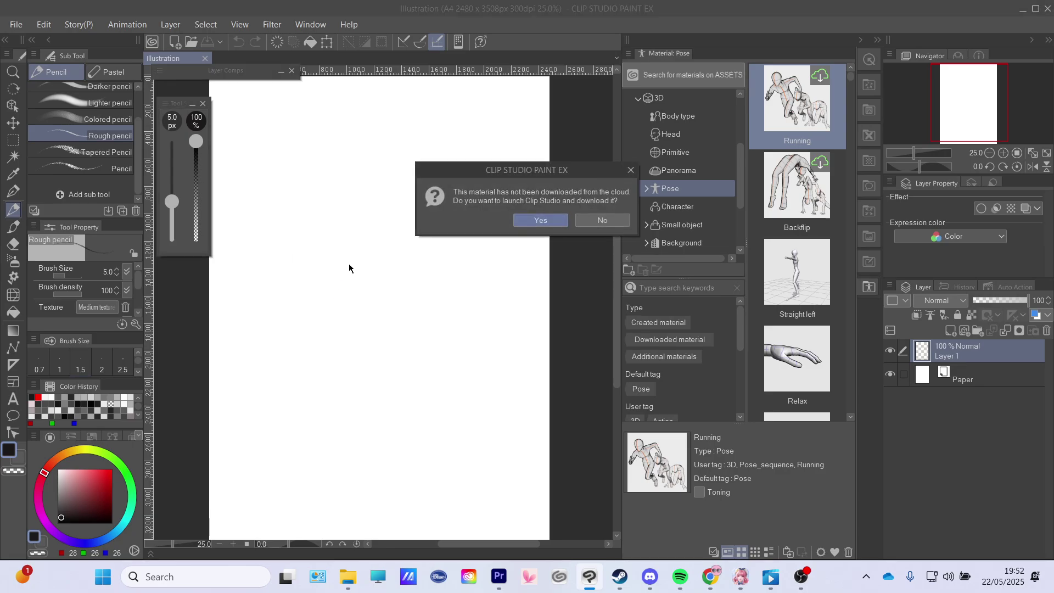
left_click(535, 222)
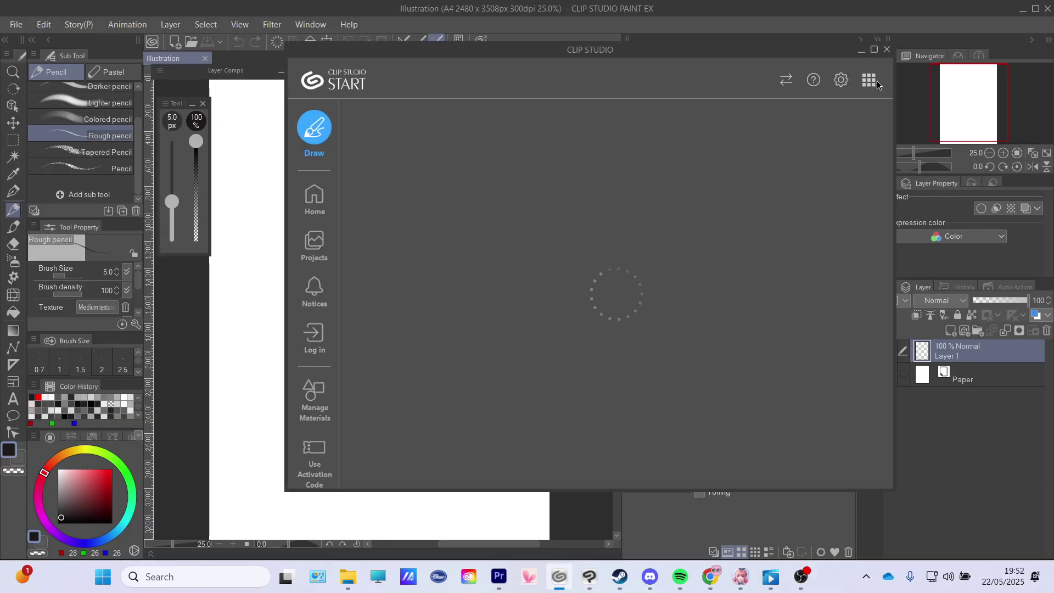
left_click(858, 55)
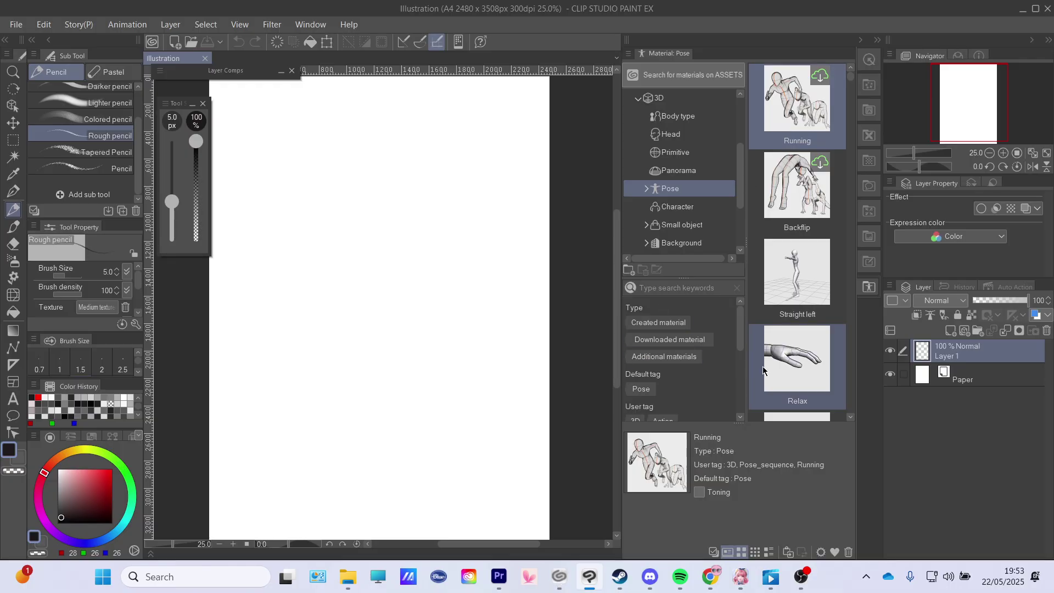
Place the Straight left pose figure on the canvas and select it for editing.
left_click_drag(796, 272, 377, 318)
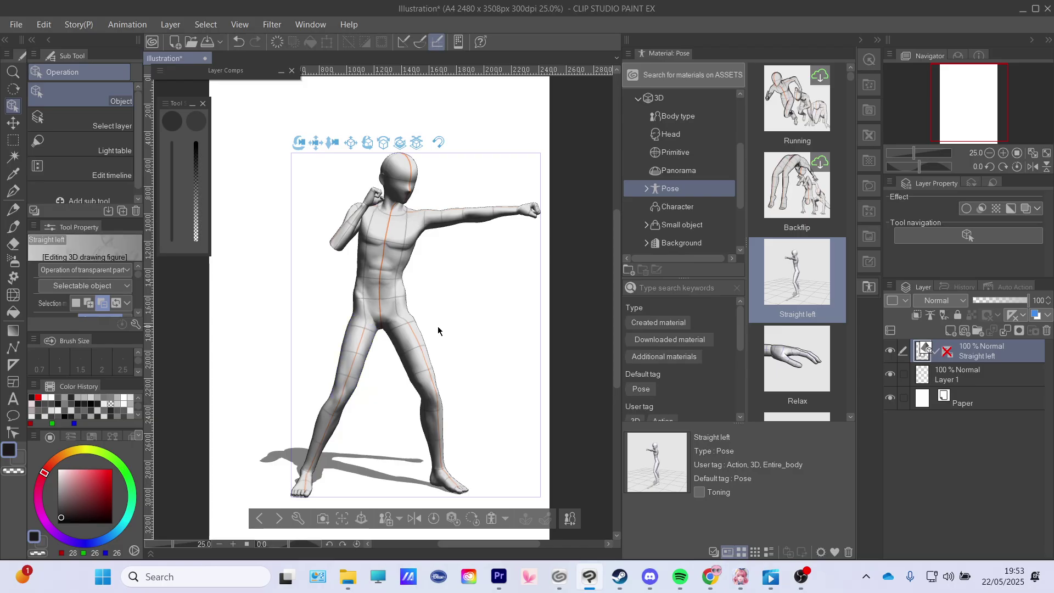
left_click(497, 301)
left_click(452, 299, "alt")
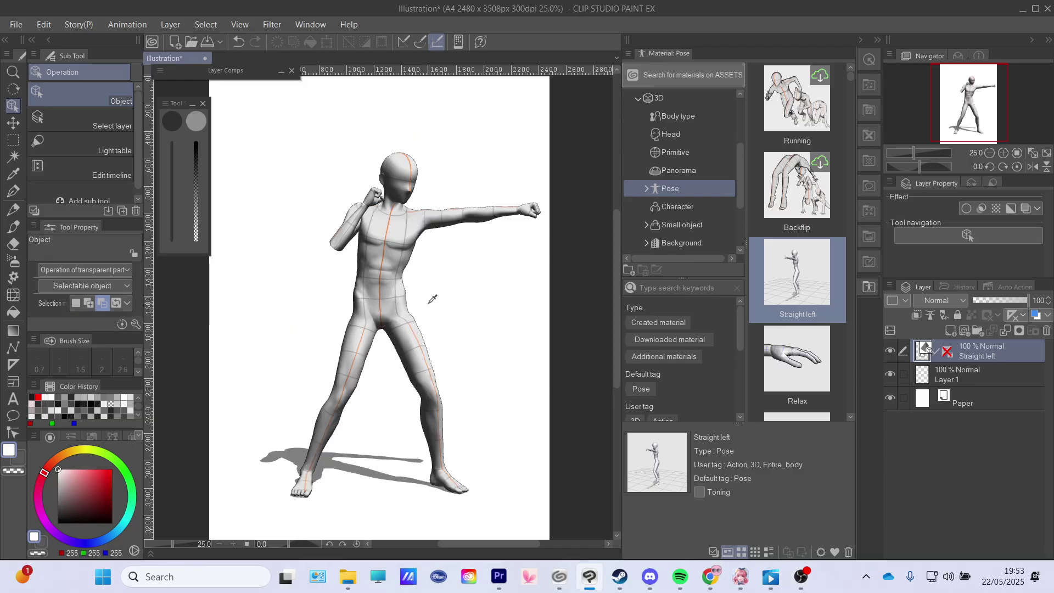
left_click(428, 307)
Select the figure's hips and try two waist twists, undoing both.
mouse_move(545, 281)
left_mouse_down()
mouse_move(543, 251)
mouse_move(521, 234)
left_mouse_up()
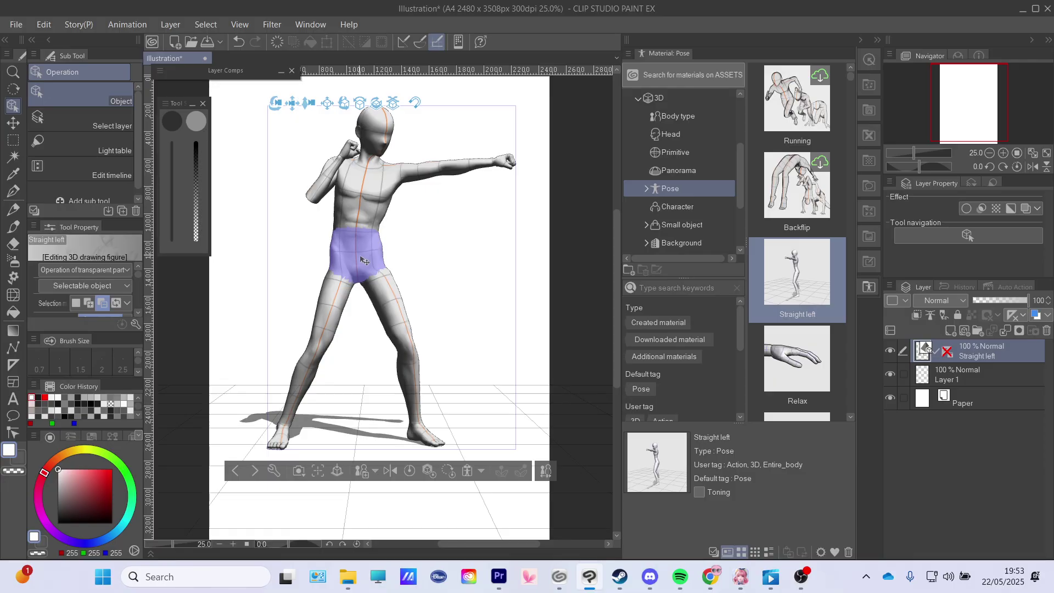
mouse_move(362, 256)
left_mouse_down()
mouse_move(424, 270)
mouse_move(400, 276)
left_mouse_up()
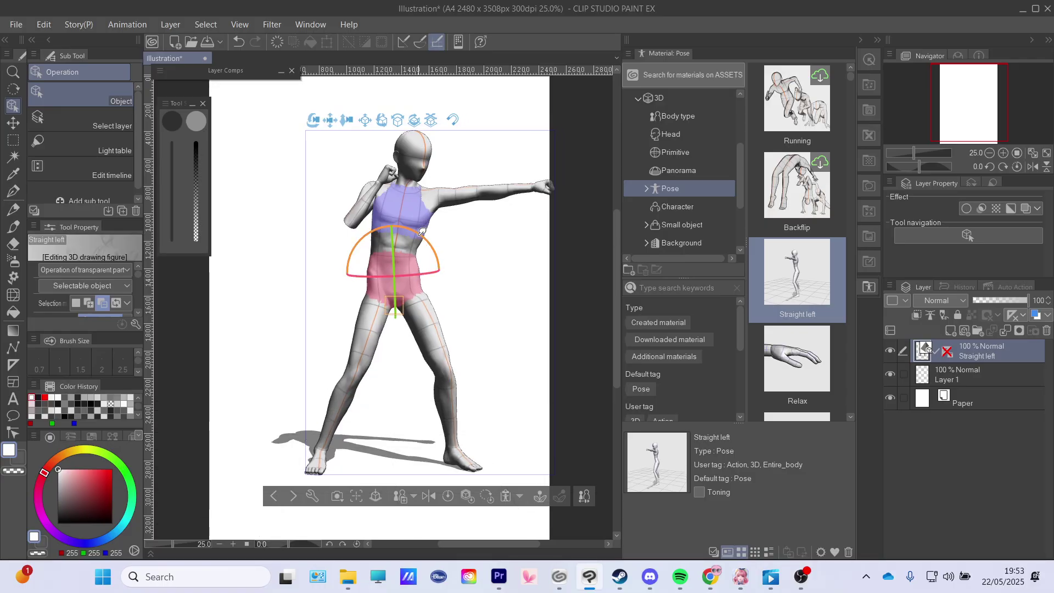
mouse_move(433, 253)
left_mouse_down()
mouse_move(296, 322)
mouse_move(304, 243)
left_mouse_up()
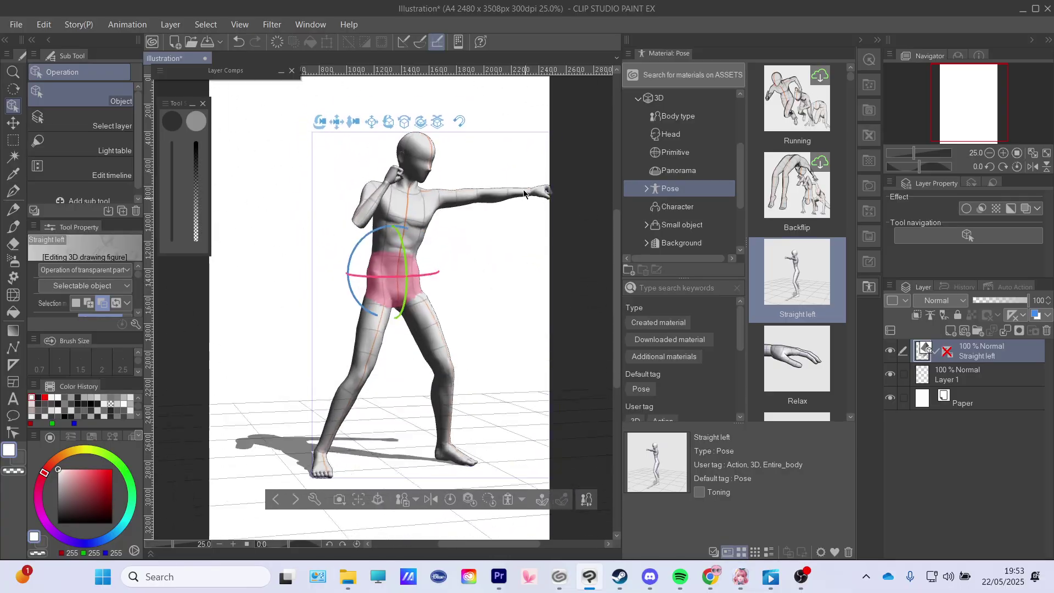
left_click_drag(304, 243, 459, 245)
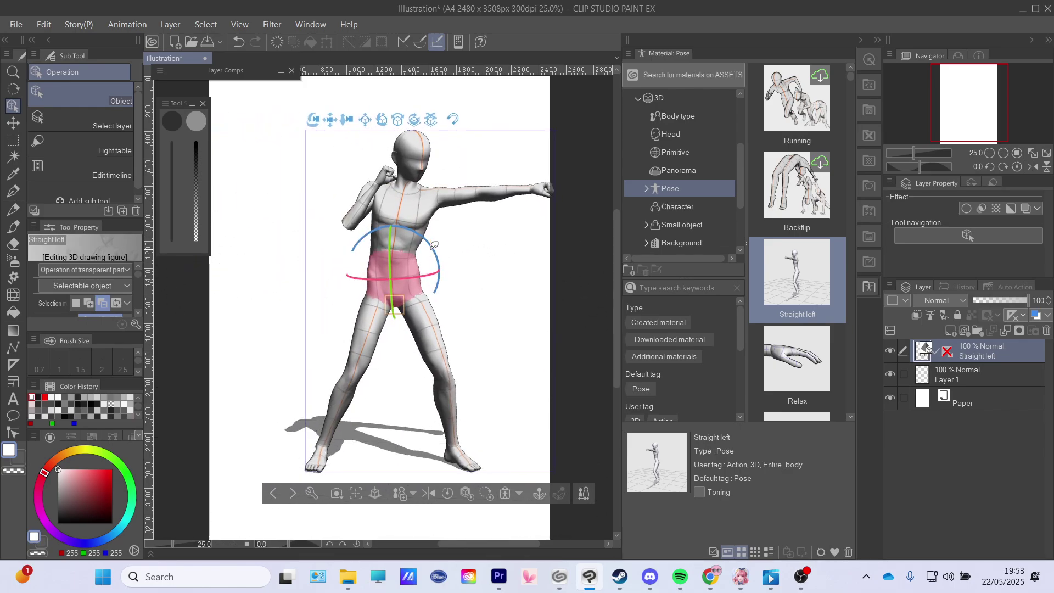
left_click(433, 245)
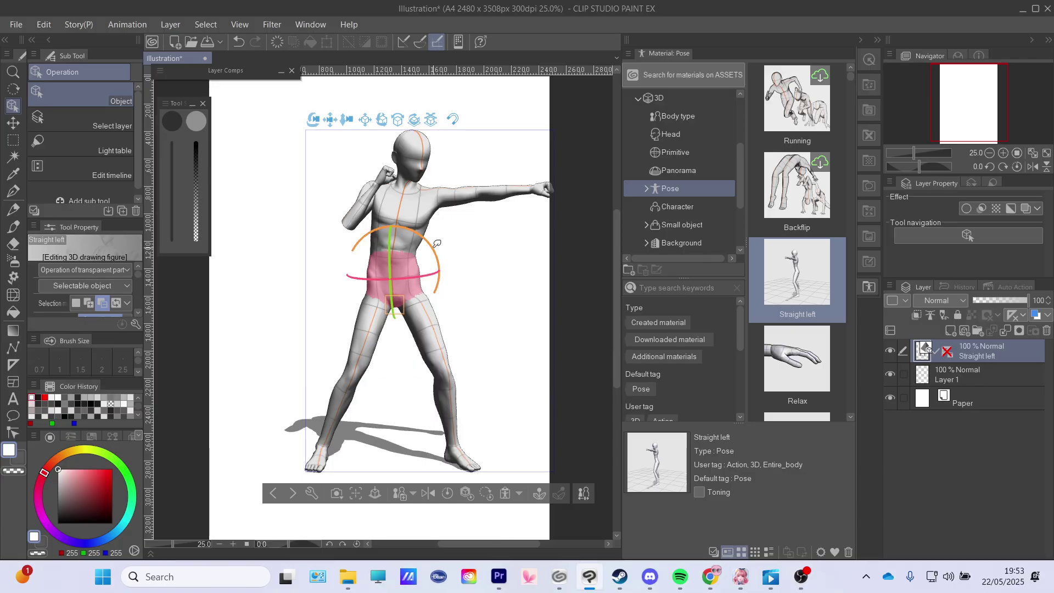
mouse_move(437, 243)
left_mouse_down()
mouse_move(429, 235)
mouse_move(424, 285)
mouse_move(429, 269)
left_mouse_up()
key("ctrl+z")
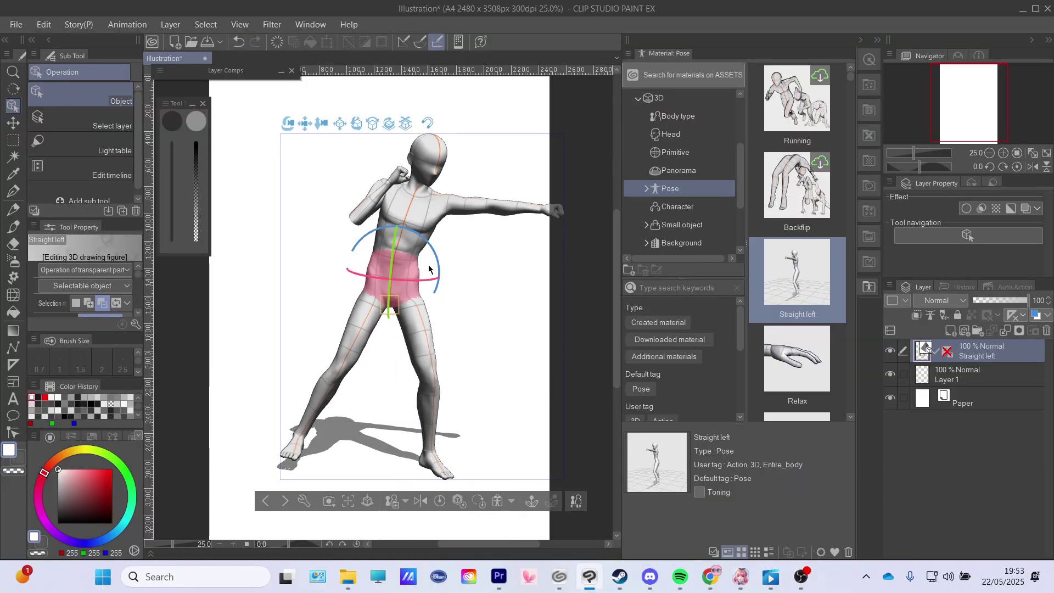
mouse_move(392, 269)
left_mouse_down()
mouse_move(385, 275)
mouse_move(417, 267)
left_mouse_up()
key("ctrl+z")
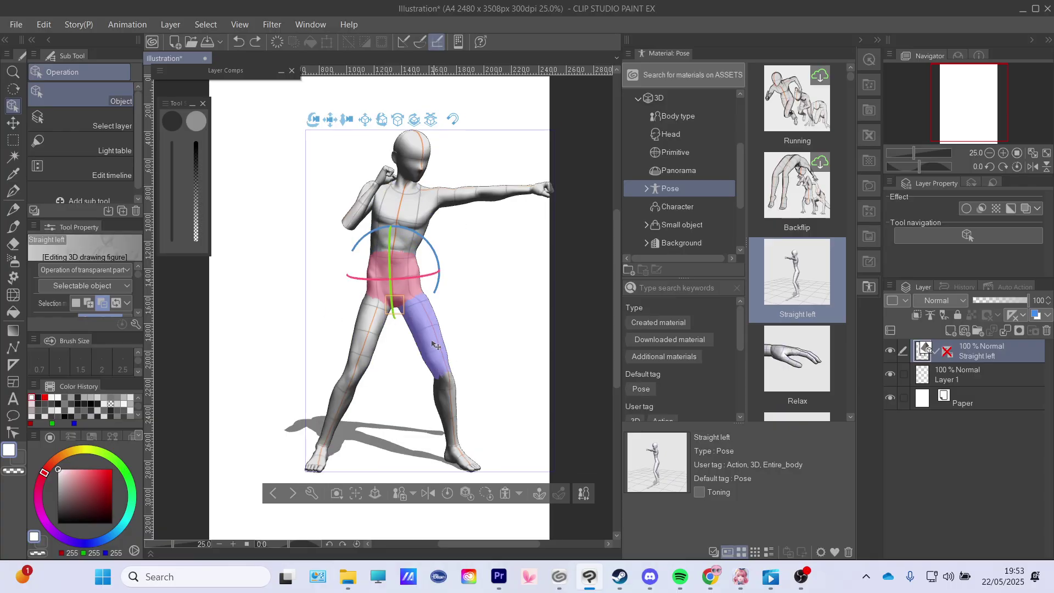
Rotate the figure's right lower leg outward so the foot drops.
left_click(446, 407)
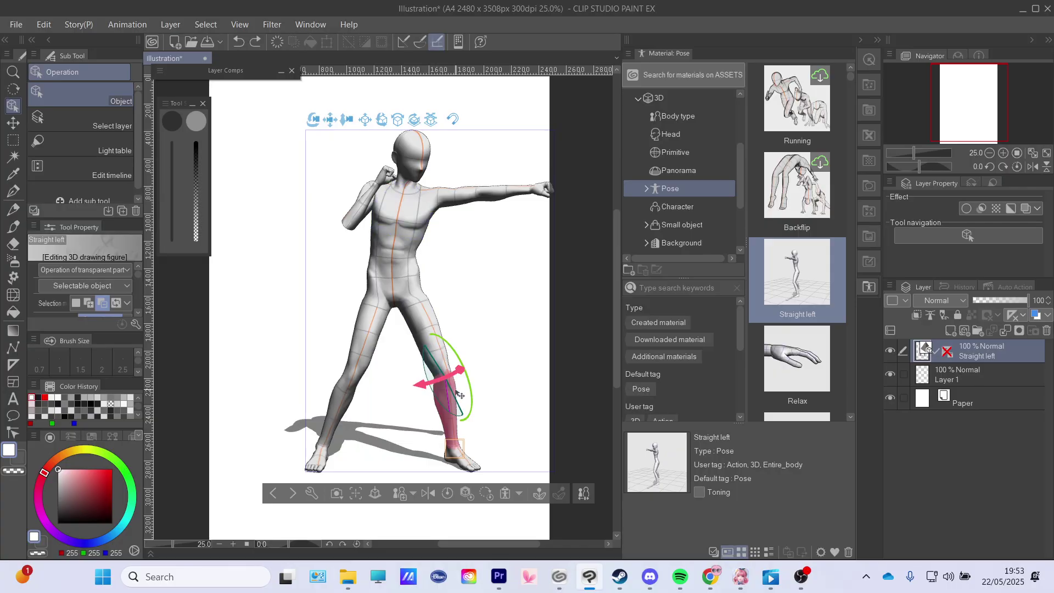
mouse_move(470, 360)
left_mouse_down()
mouse_move(455, 344)
mouse_move(464, 421)
left_mouse_up()
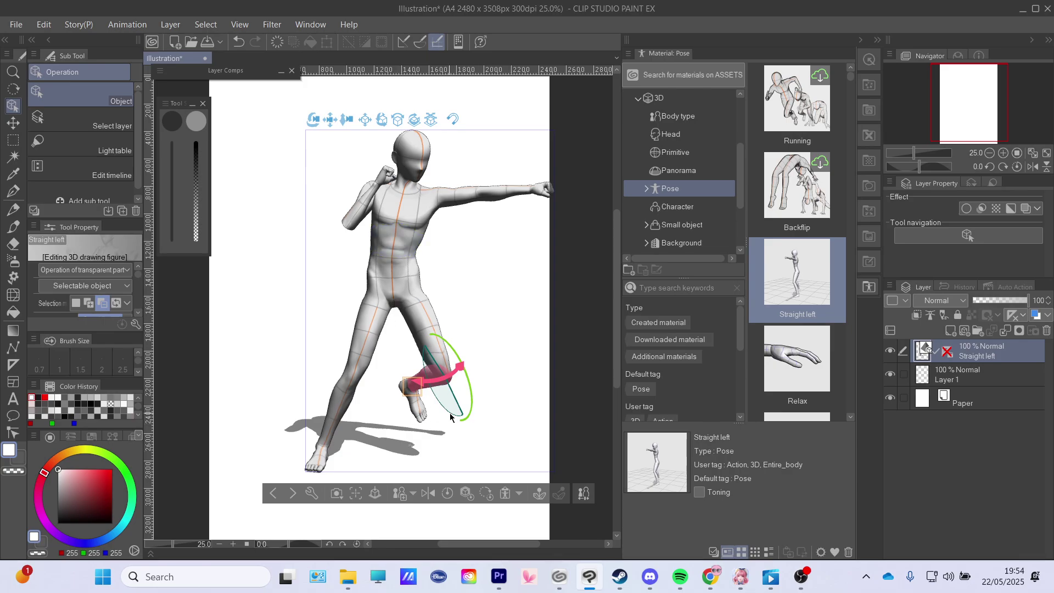
left_click_drag(475, 390, 471, 361)
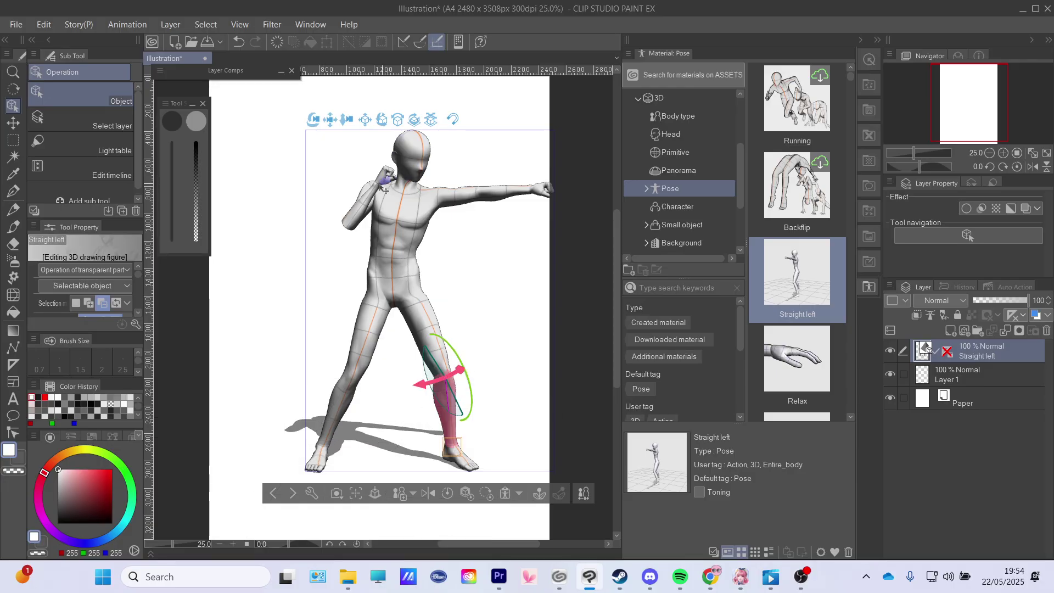
Raise the guard forearm toward the chin and try a head turn, then undo it.
left_click(354, 231)
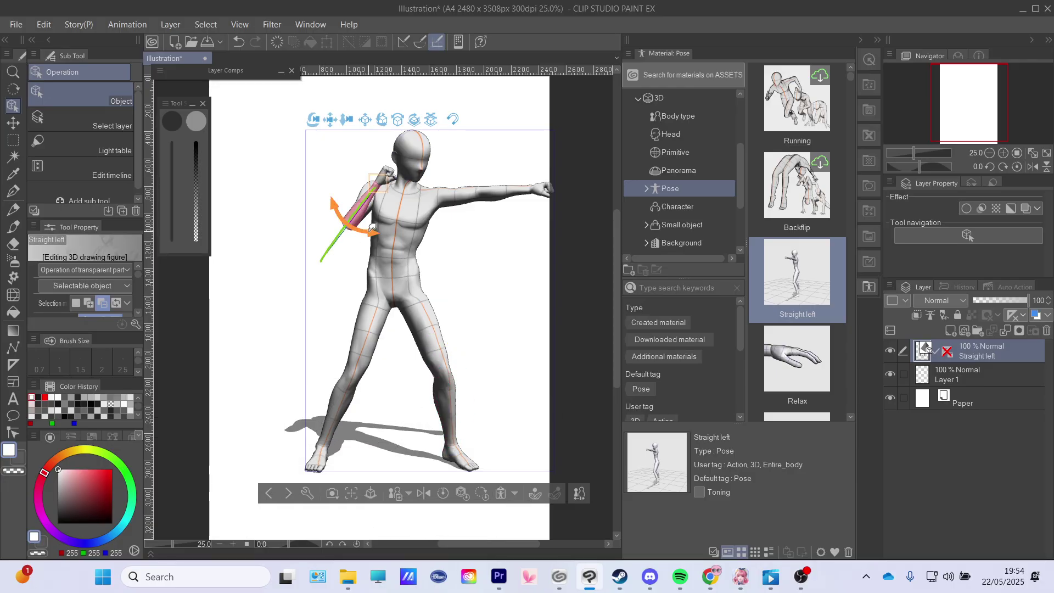
mouse_move(356, 243)
left_mouse_down()
mouse_move(409, 245)
mouse_move(387, 227)
left_mouse_up()
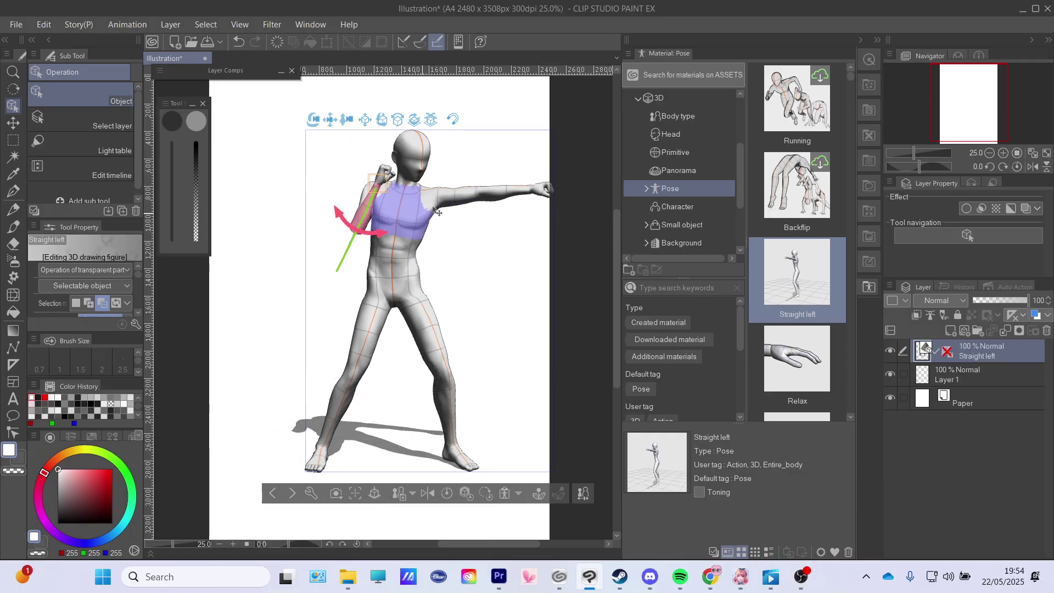
left_click(422, 160)
left_click_drag(402, 161, 426, 193)
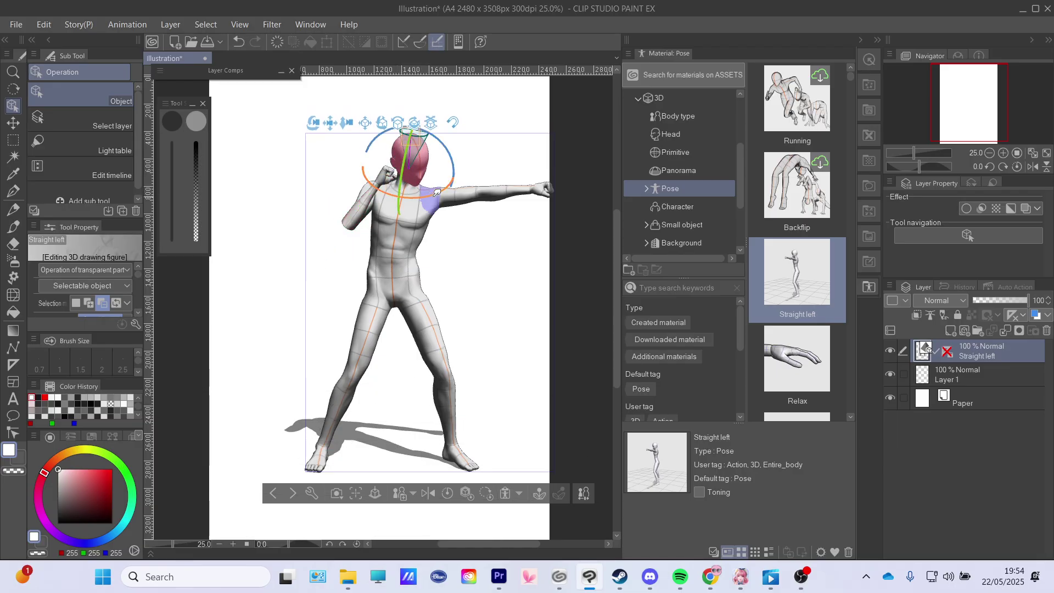
mouse_move(426, 193)
left_mouse_down()
mouse_move(409, 186)
mouse_move(450, 148)
mouse_move(461, 183)
left_mouse_up()
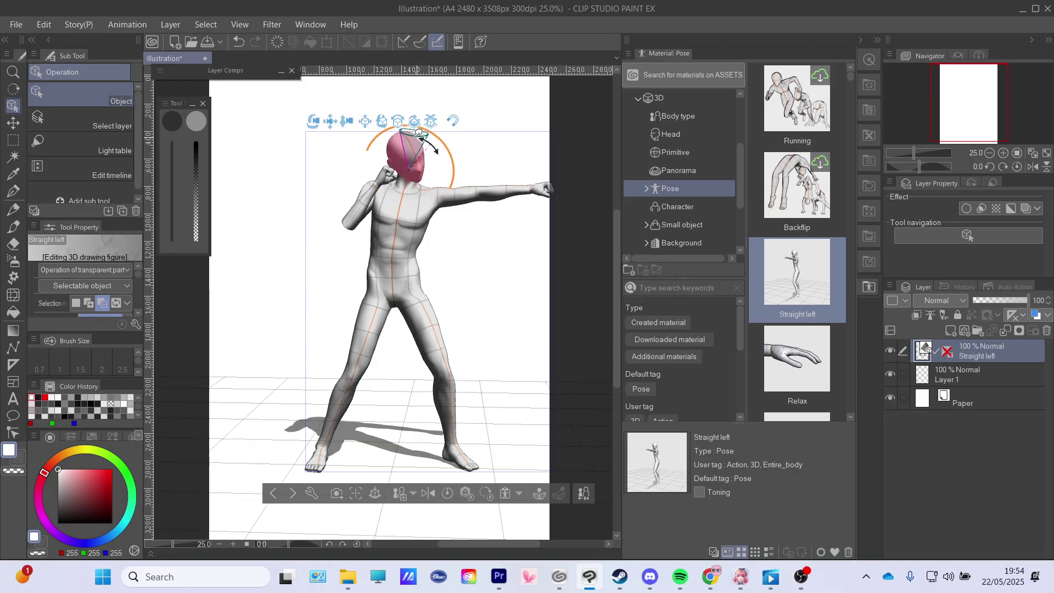
key("ctrl+z")
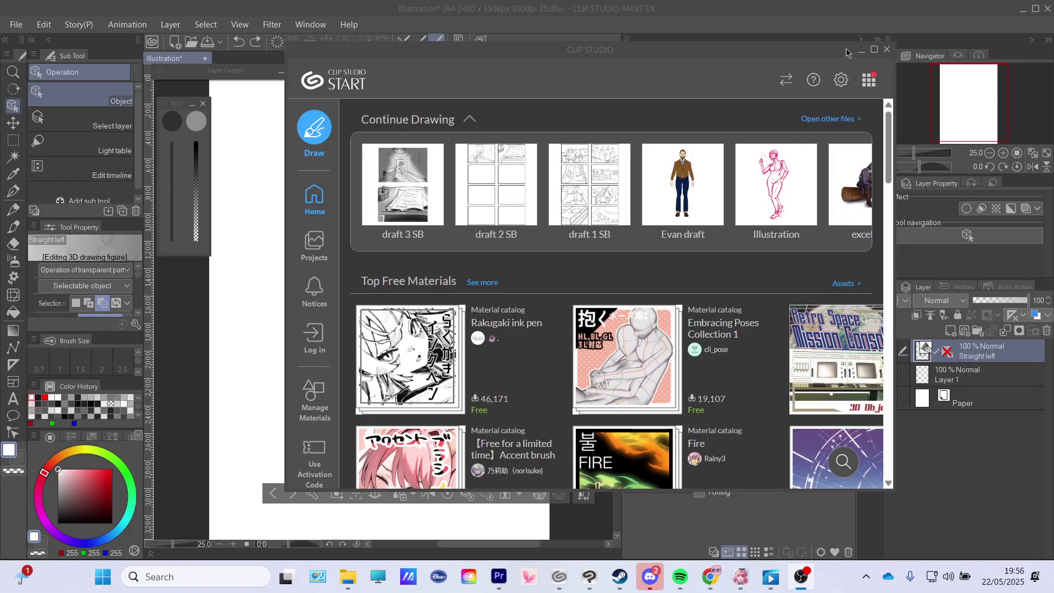
Bring CLIP STUDIO START forward and browse its Top Free Materials list.
left_click(833, 64)
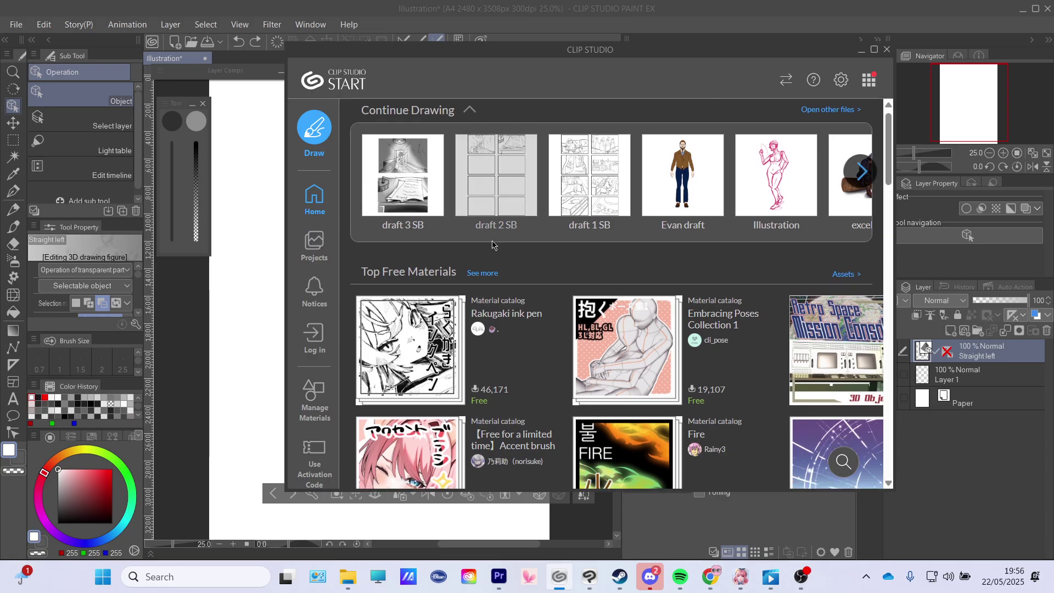
scroll(547, 209, "down", 3)
scroll(373, 145, "up", 1)
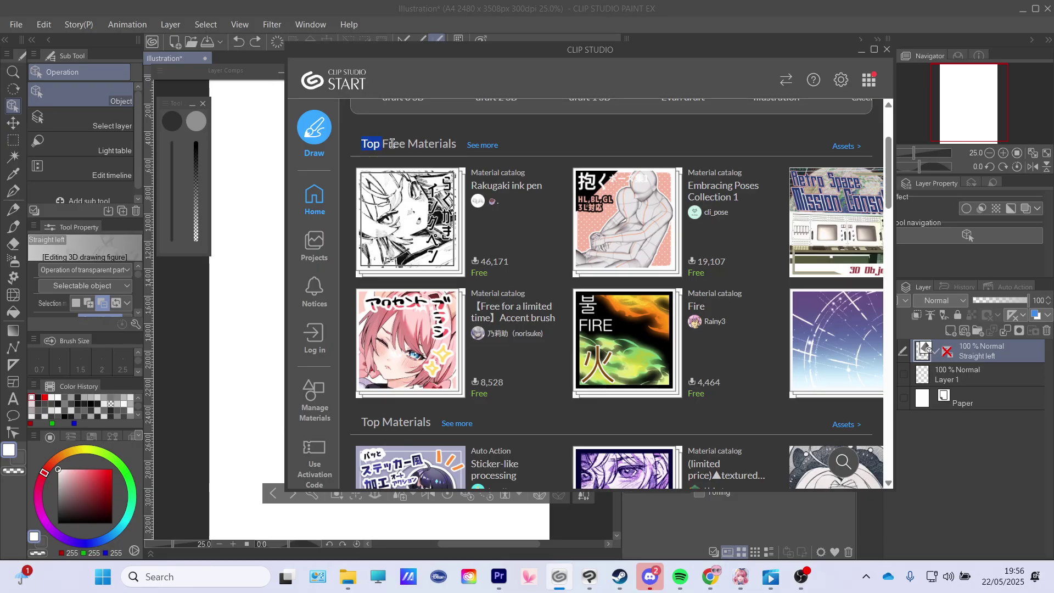
left_click_drag(392, 143, 450, 144)
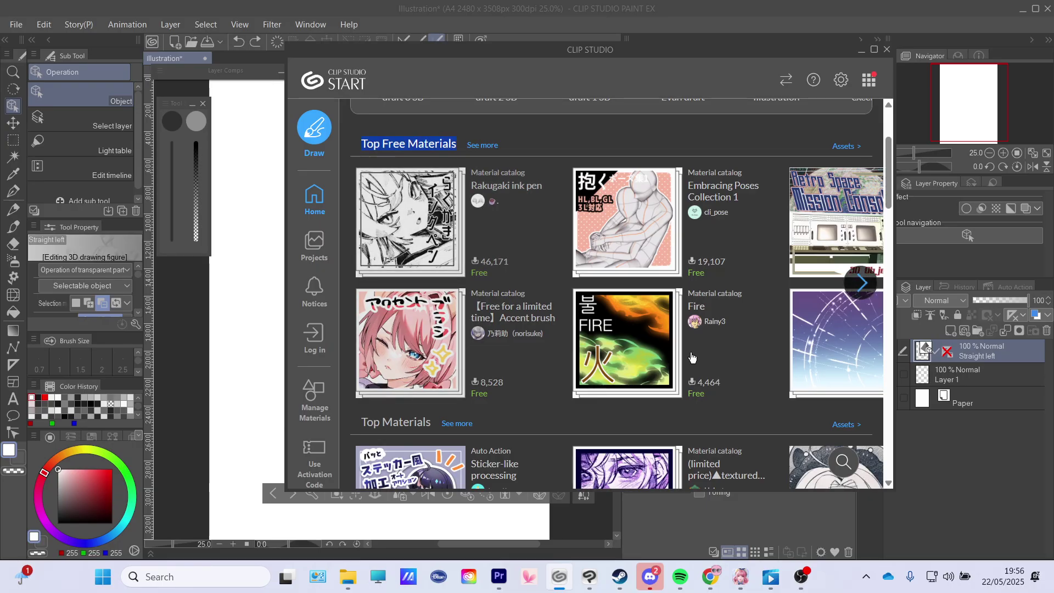
mouse_move(675, 221)
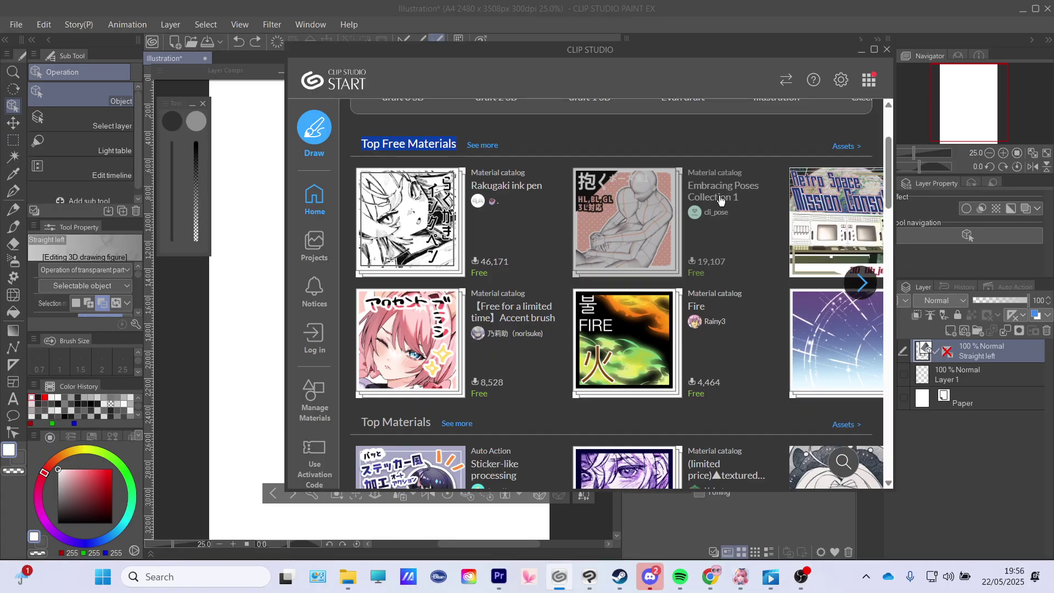
scroll(719, 211, "up", 1)
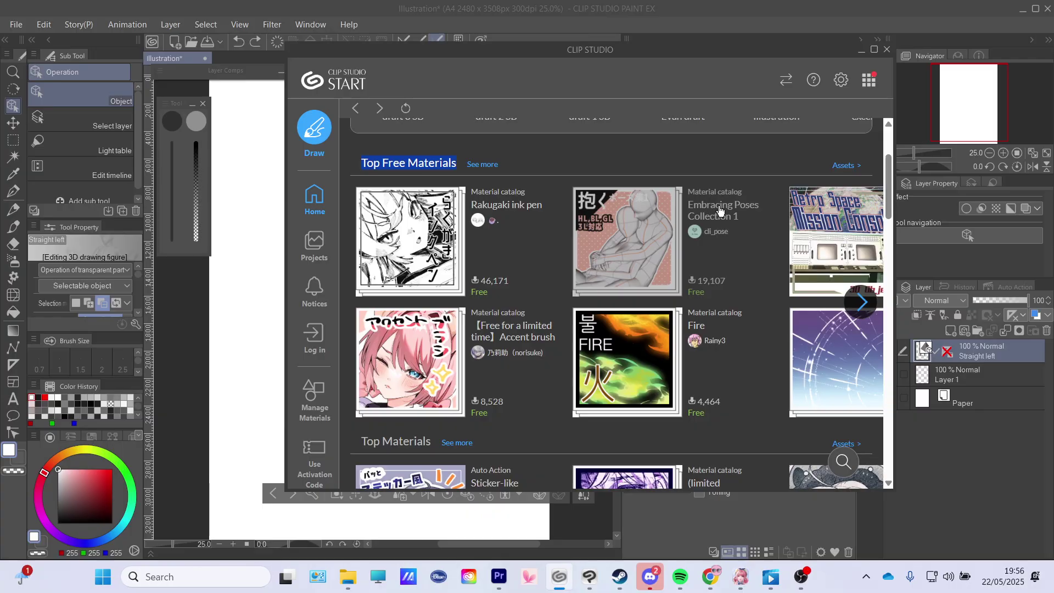
Open Embracing Poses Collection 1, attempt its download, and dismiss the sign-in prompt.
left_click(625, 225)
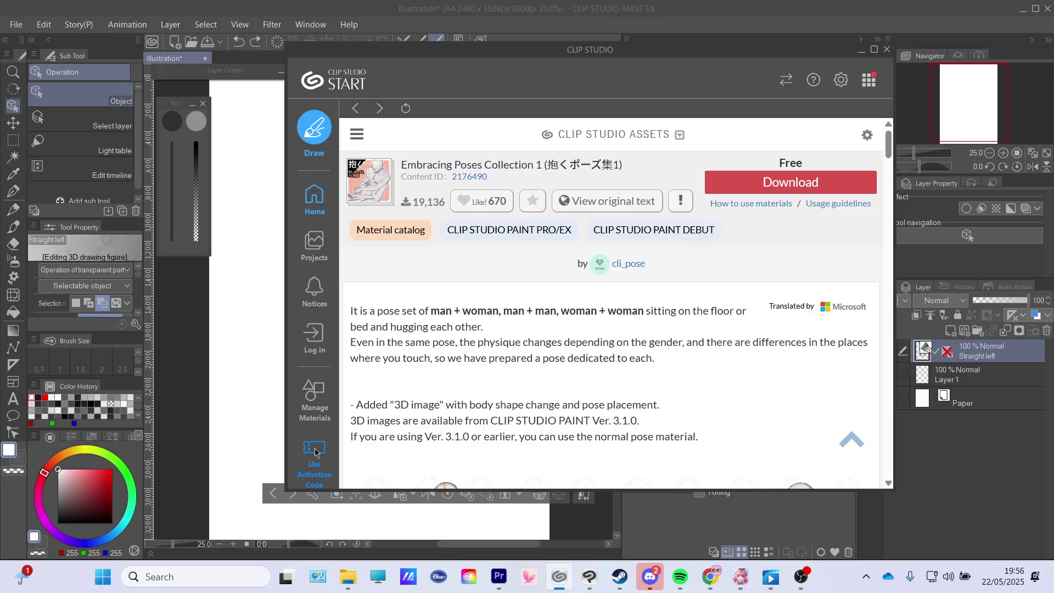
left_click(755, 187)
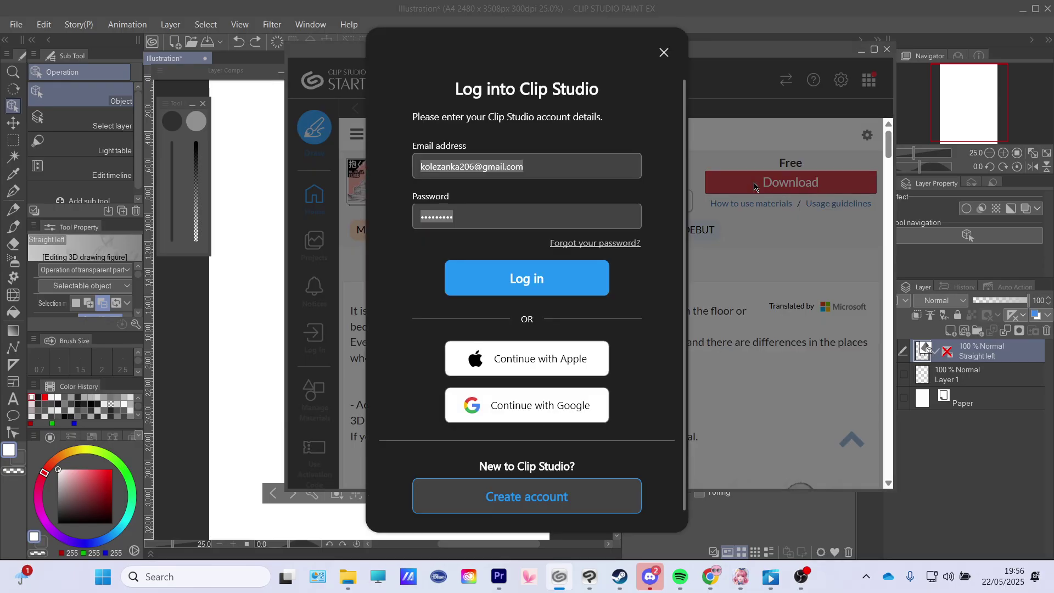
left_click(664, 52)
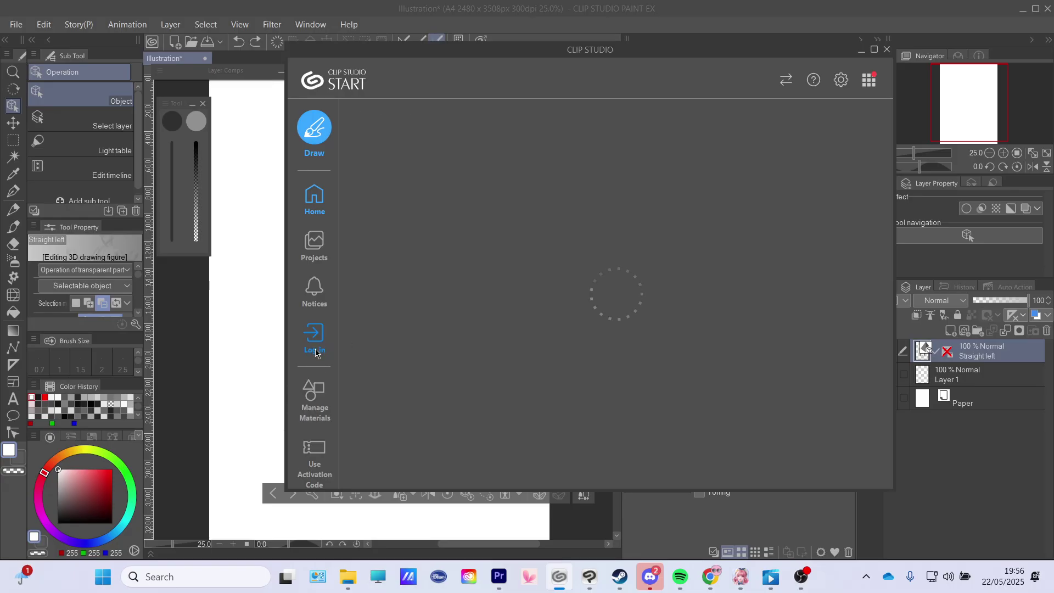
List saved materials under Manage Materials > 3D > Pose, then return to Clip Studio Paint.
left_click(311, 413)
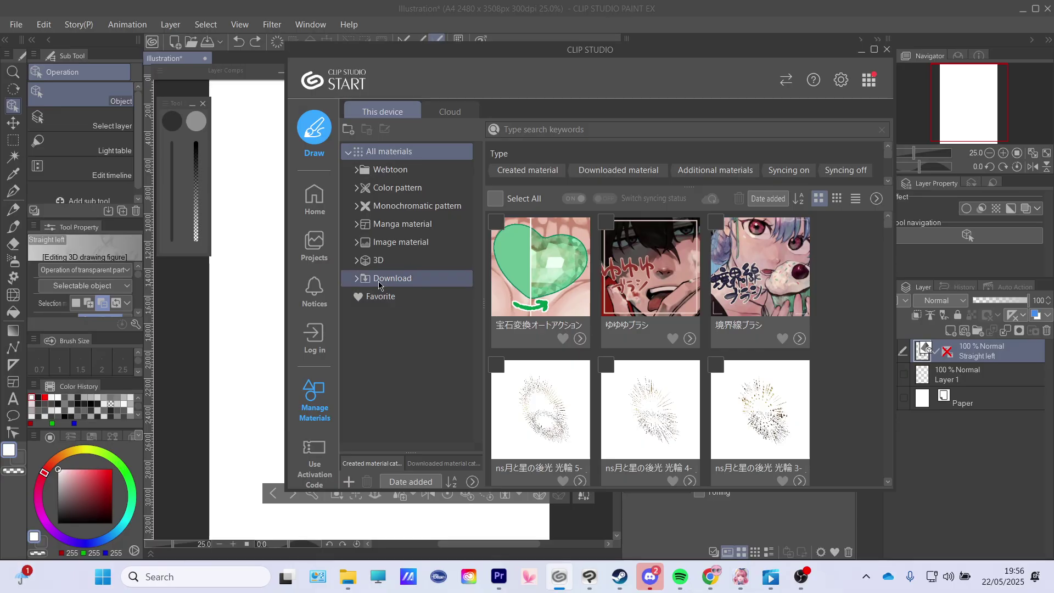
left_click(358, 283)
left_click(358, 262)
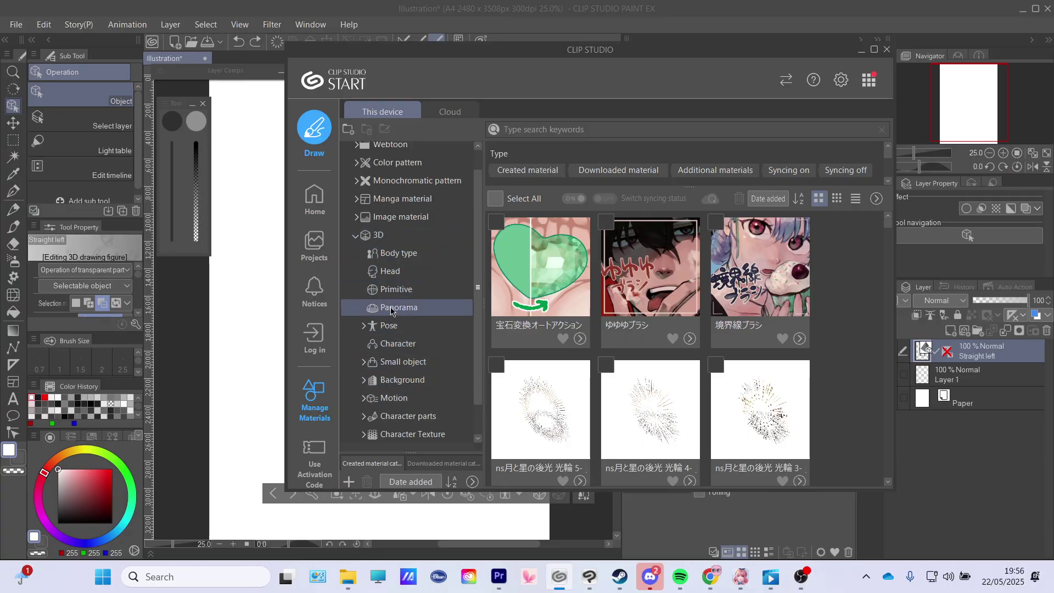
left_click(383, 326)
left_click(363, 326)
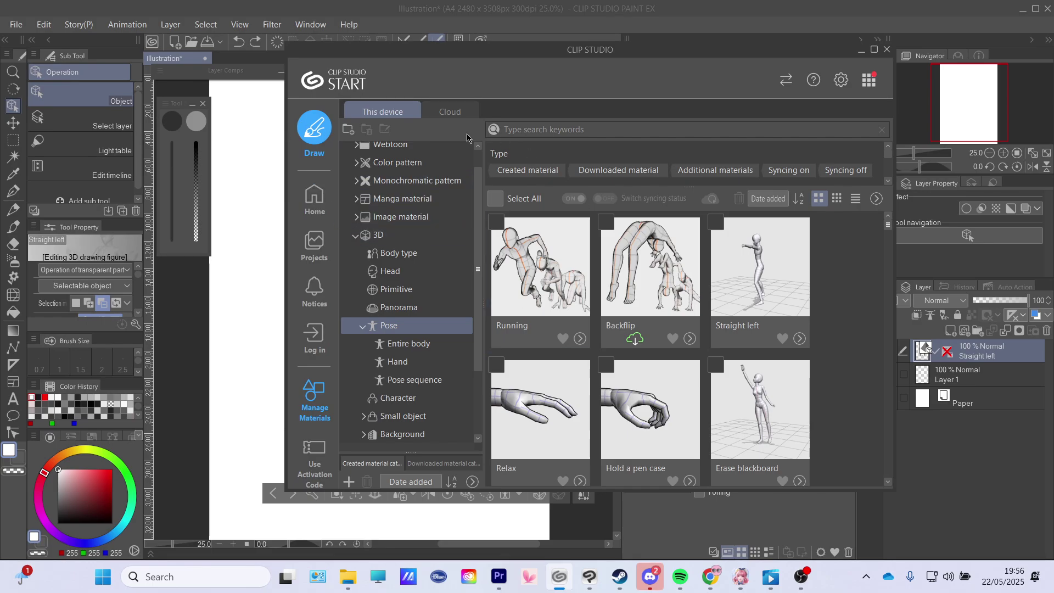
left_click(243, 323)
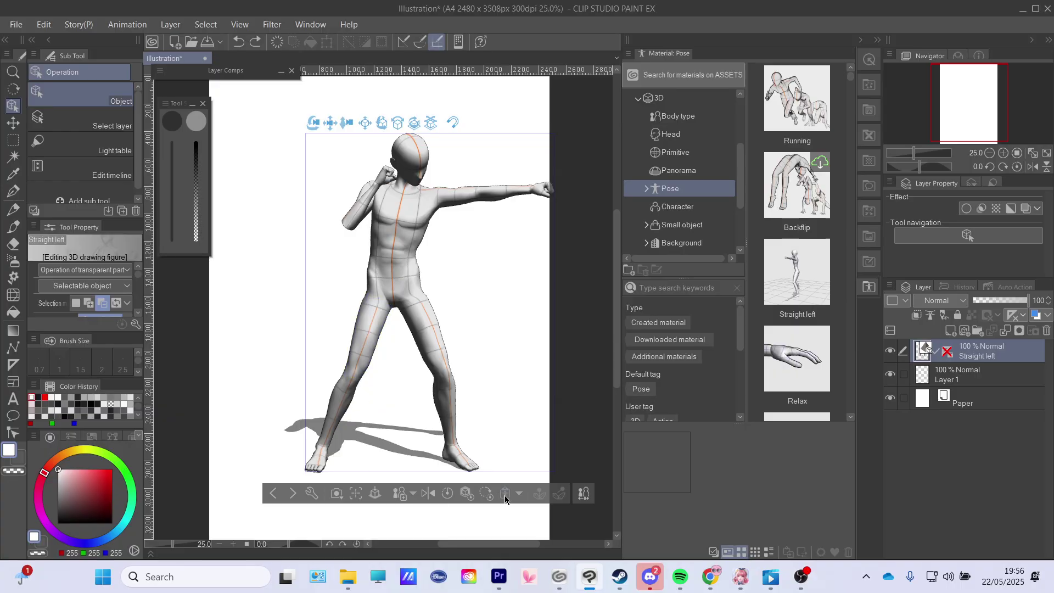
Open the 3D figure's Sub Tool Detail settings and move the dialog off the figure.
left_click(800, 576)
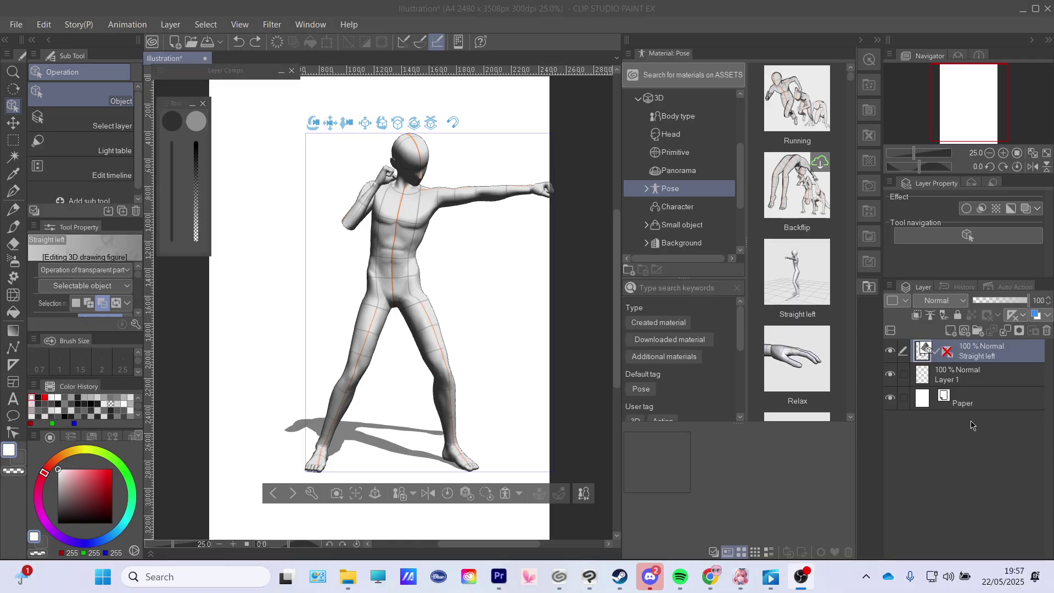
left_click(652, 439)
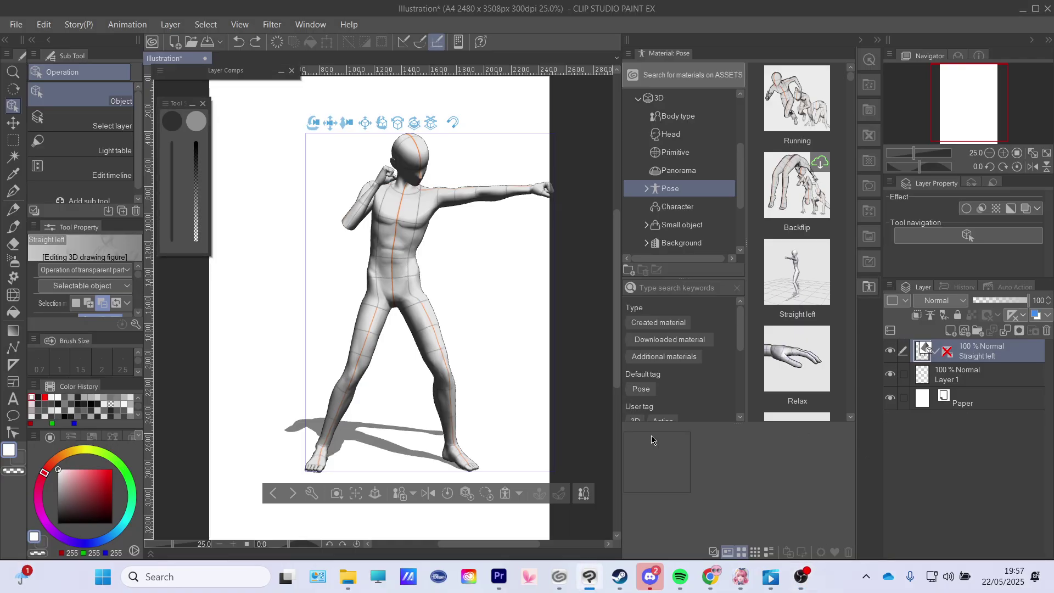
left_click(589, 495)
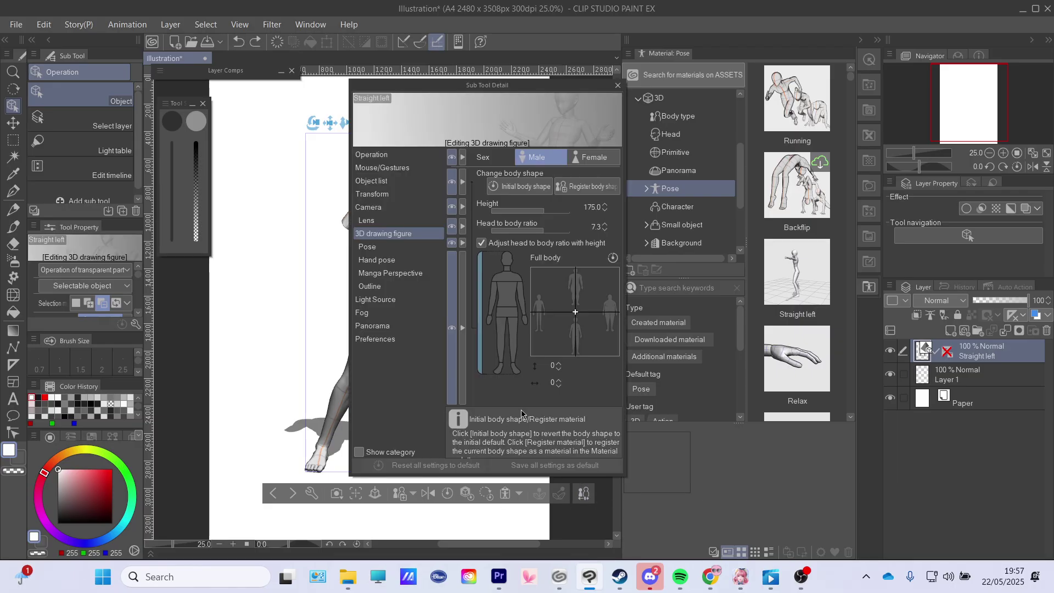
left_click_drag(460, 87, 713, 99)
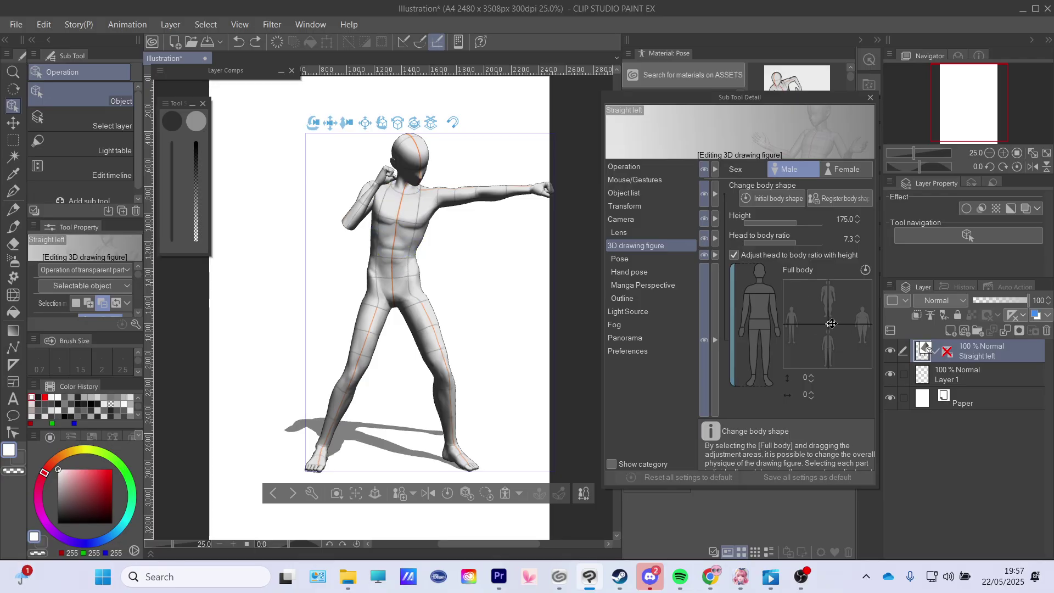
Try heavy, muscular, slim, stocky and obese Full body shapes, settling near average.
left_click_drag(827, 323, 865, 332)
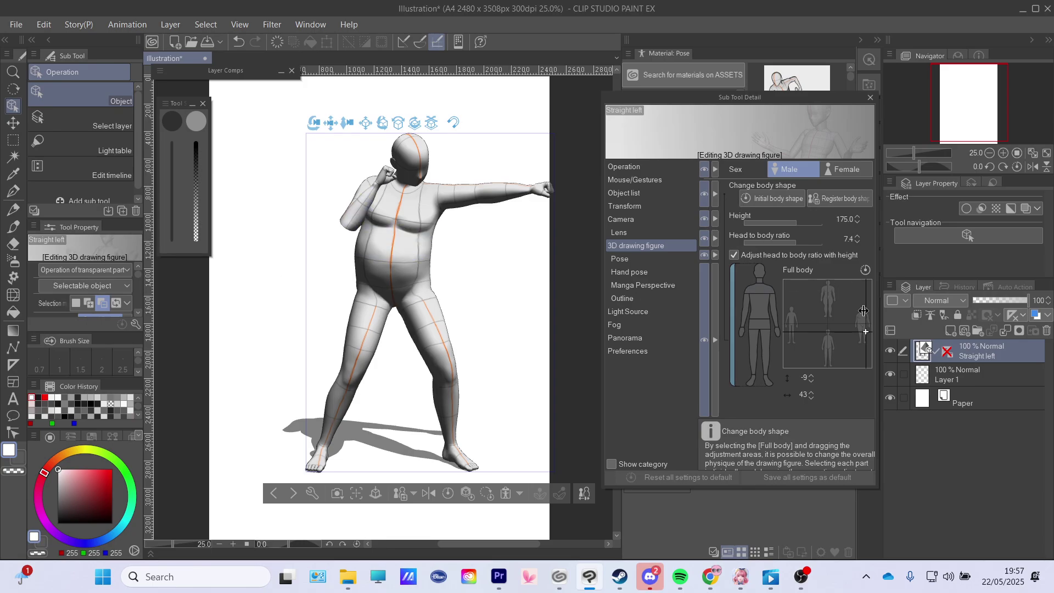
left_click(836, 289)
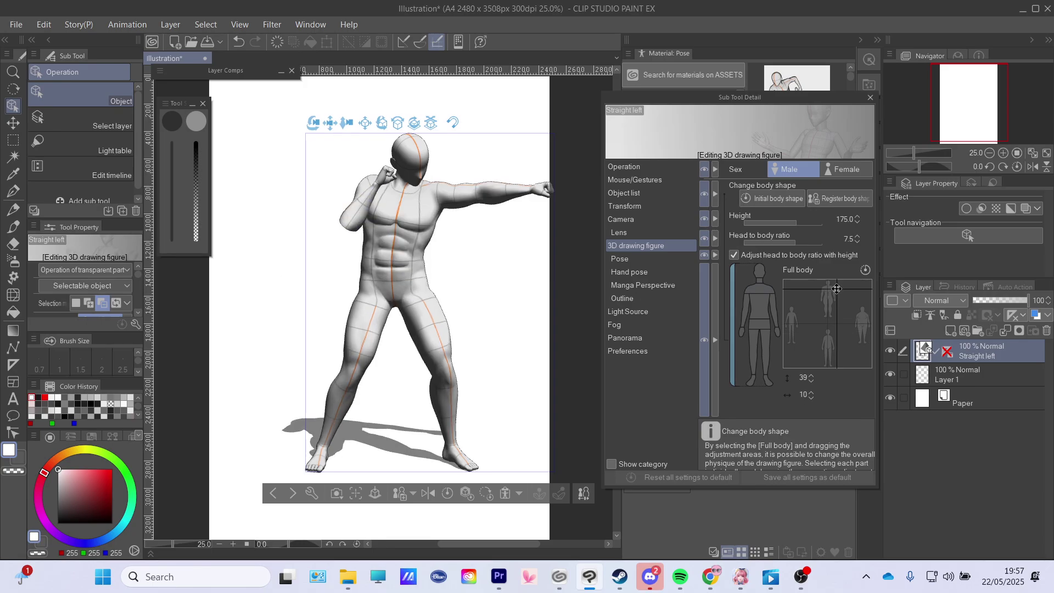
left_click(833, 363)
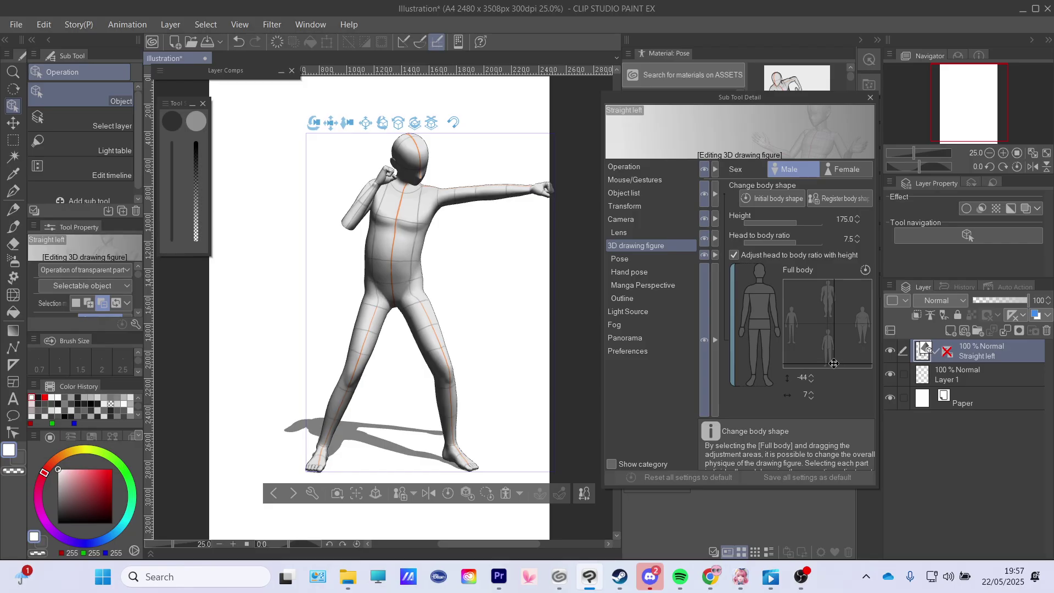
left_click(779, 335)
left_click(784, 328)
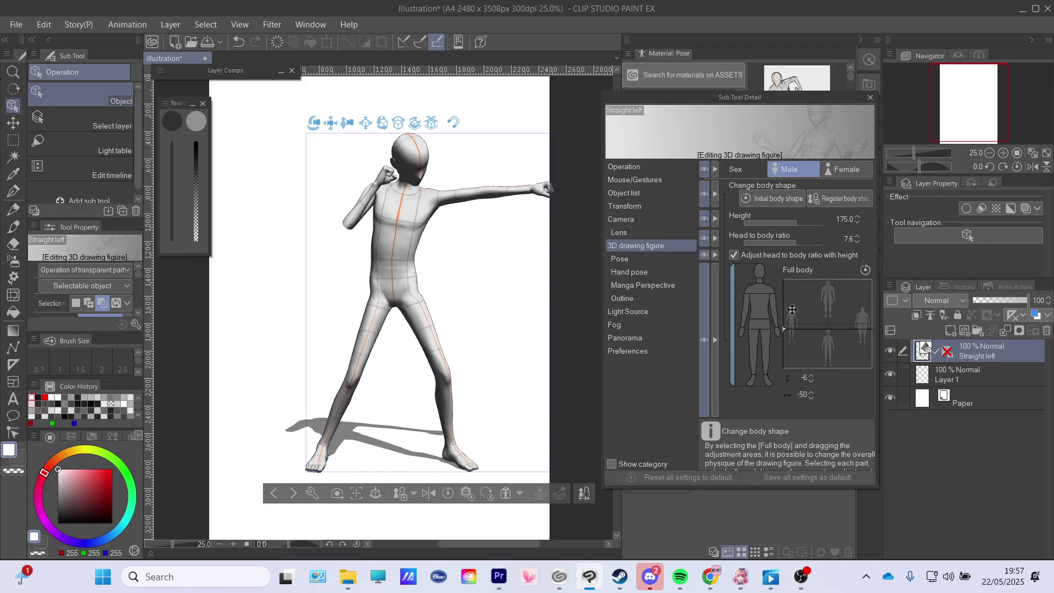
left_click(784, 366)
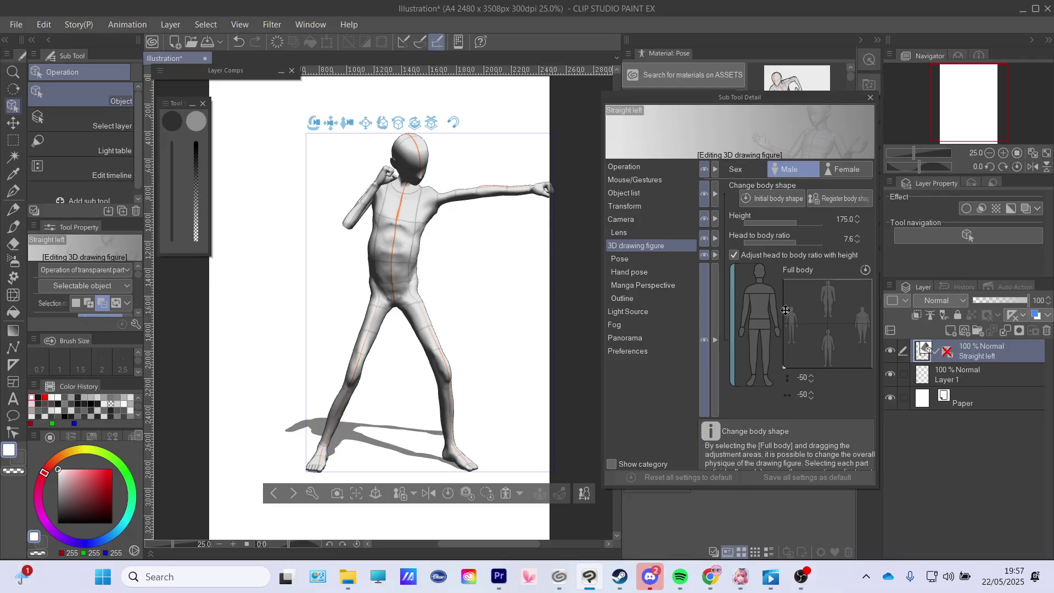
left_click(783, 280)
left_click(870, 280)
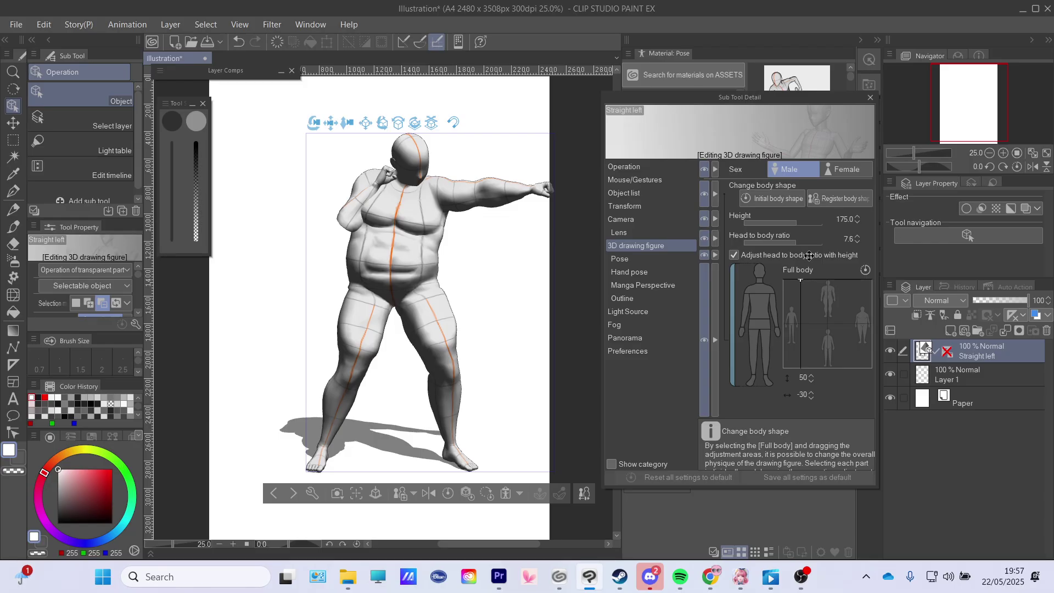
left_click(862, 321)
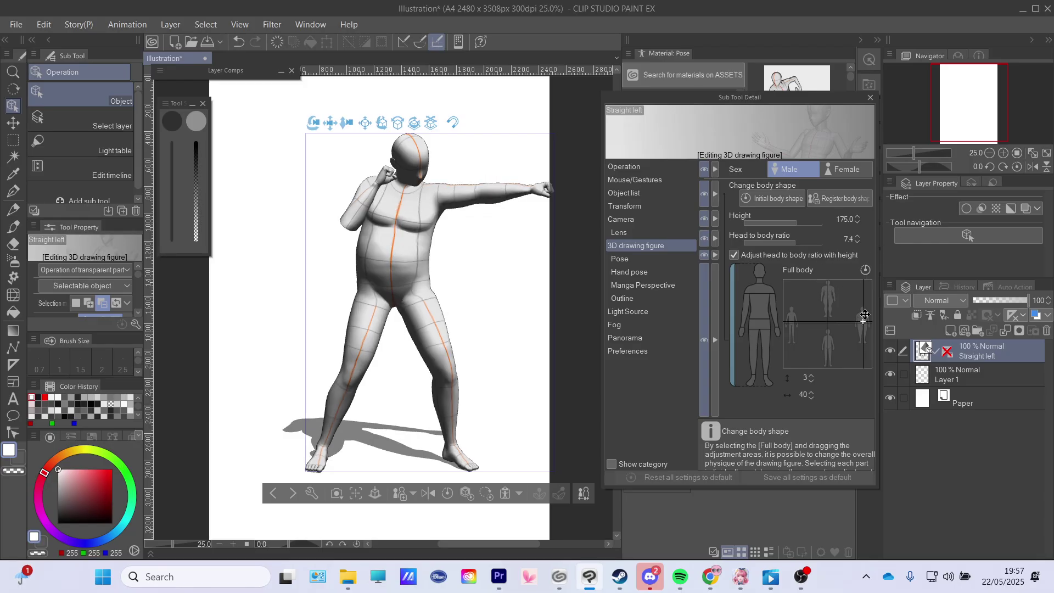
left_click(817, 317)
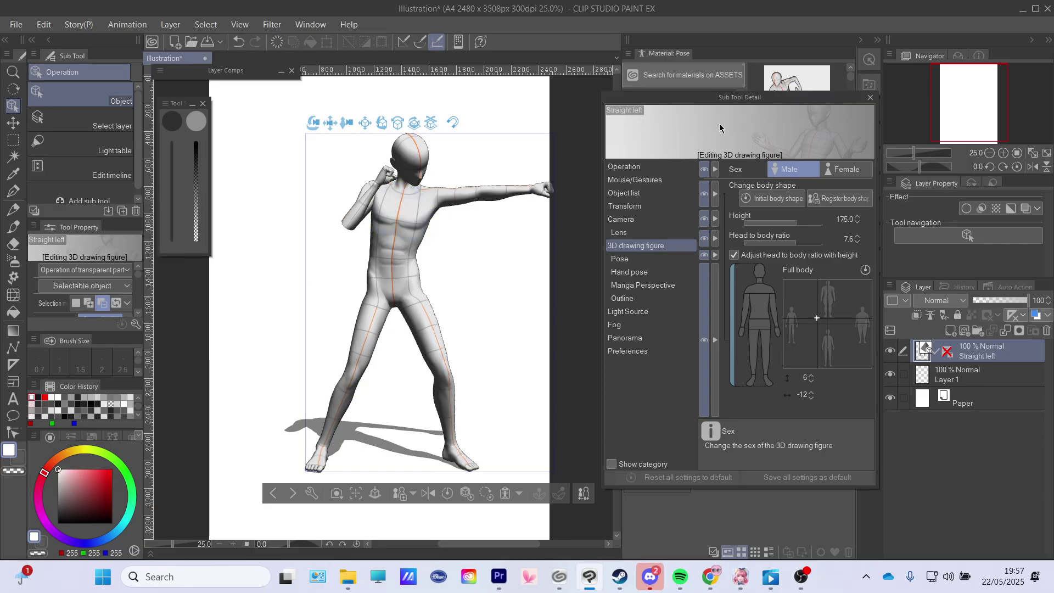
Close the Sub Tool Detail dialog, keeping the lean athletic figure.
left_click(869, 98)
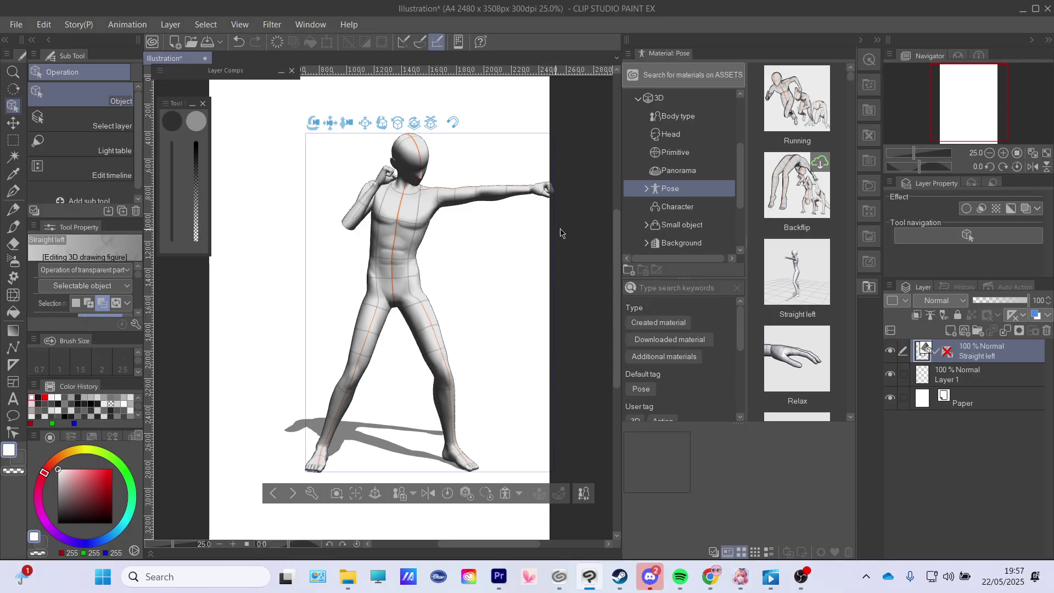